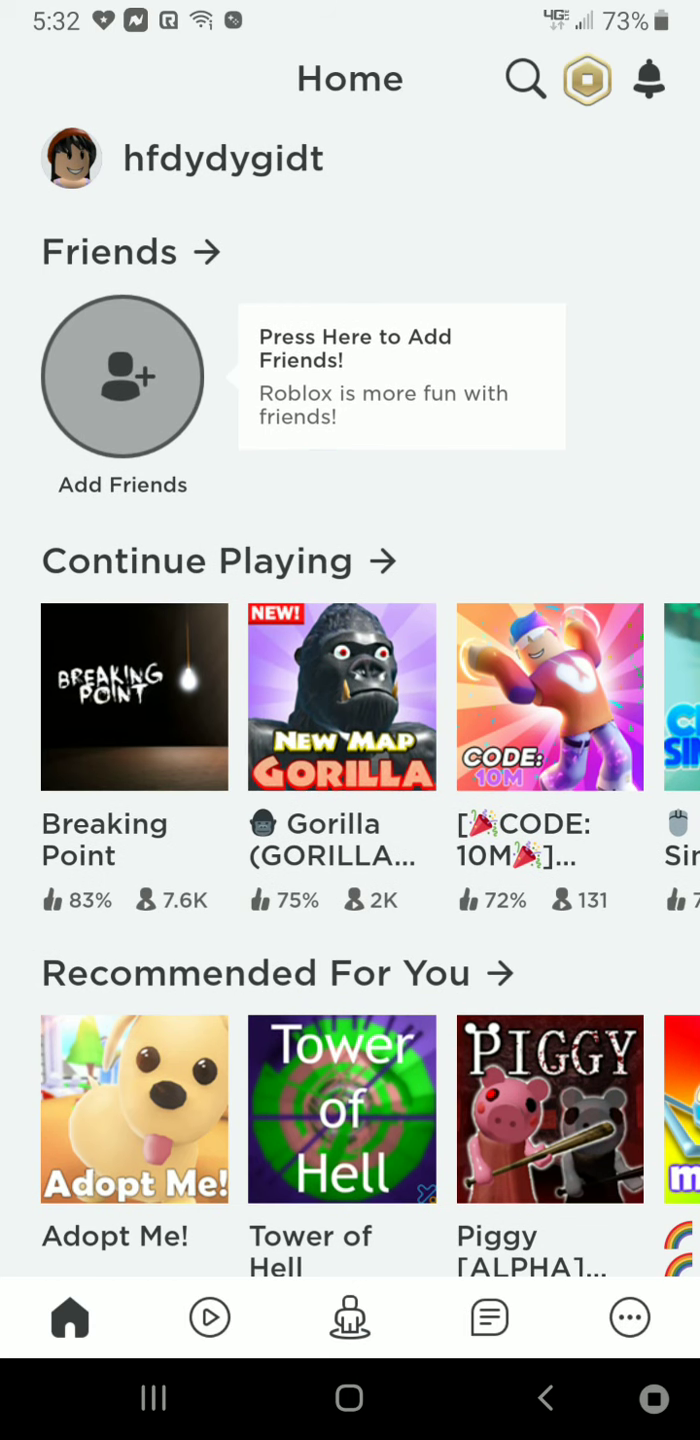
Close the stray game sheet, then open Murder Mystery 2 from Recommended For You.
left_click(549, 720)
left_click(350, 338)
scroll(350, 675, "down", 3)
scroll(350, 675, "up", 2)
left_click_drag(563, 979, 169, 979)
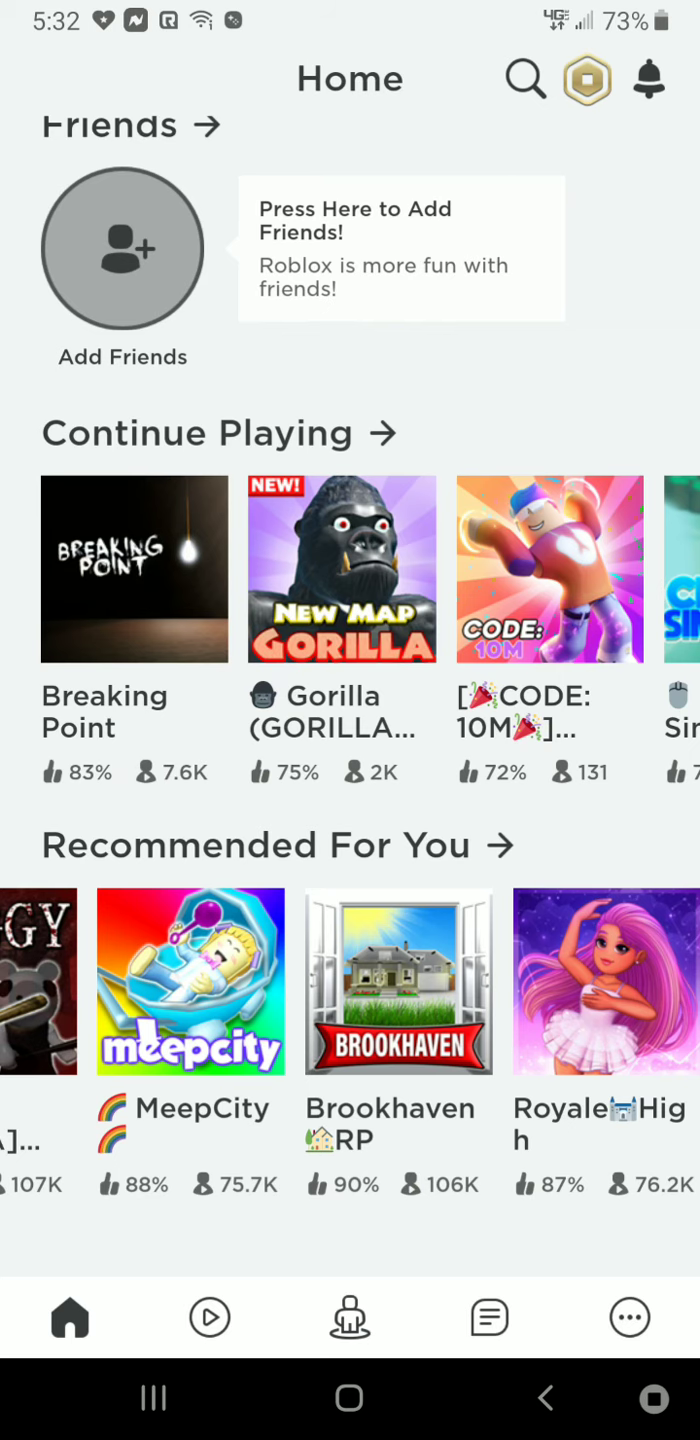
left_click_drag(563, 979, 169, 979)
left_click(394, 979)
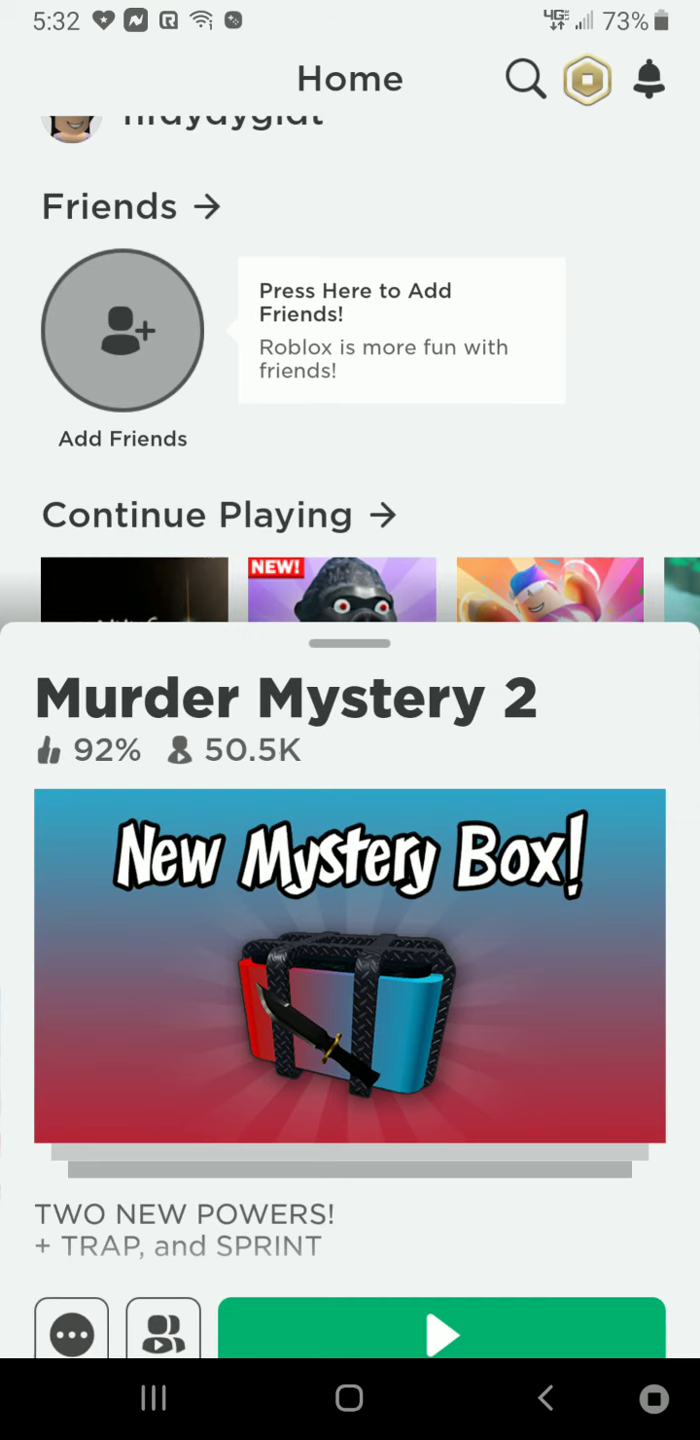